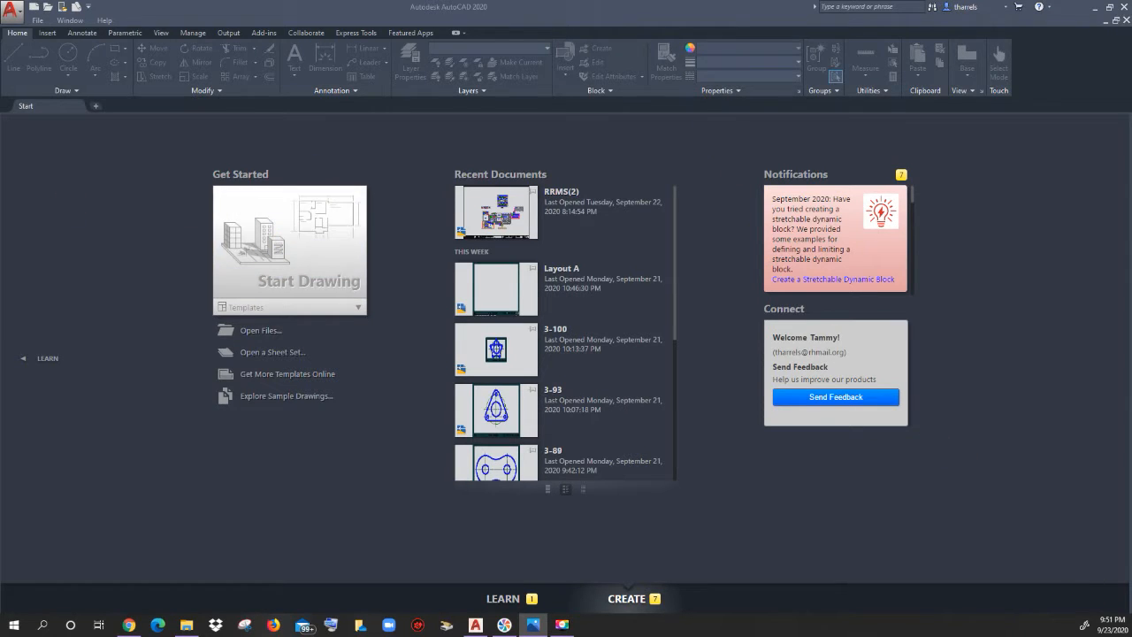
Check the Drafting Layers Standard reference image and start a new drawing with the grid turned off
left_click_drag(0, 67, 589, 43)
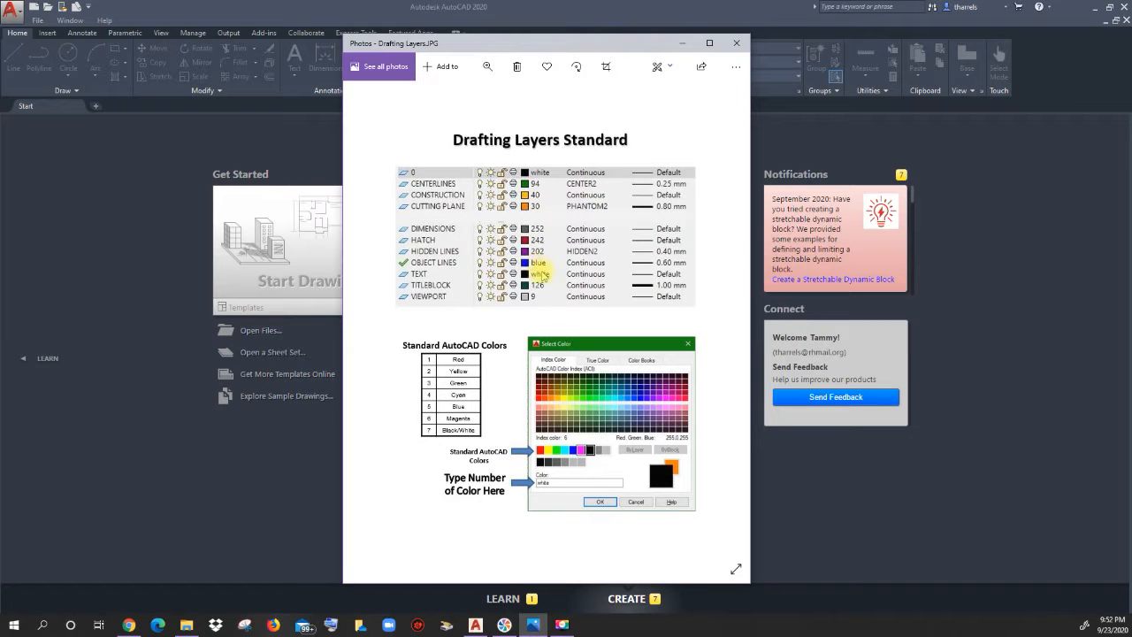
left_click_drag(577, 46, 0, 265)
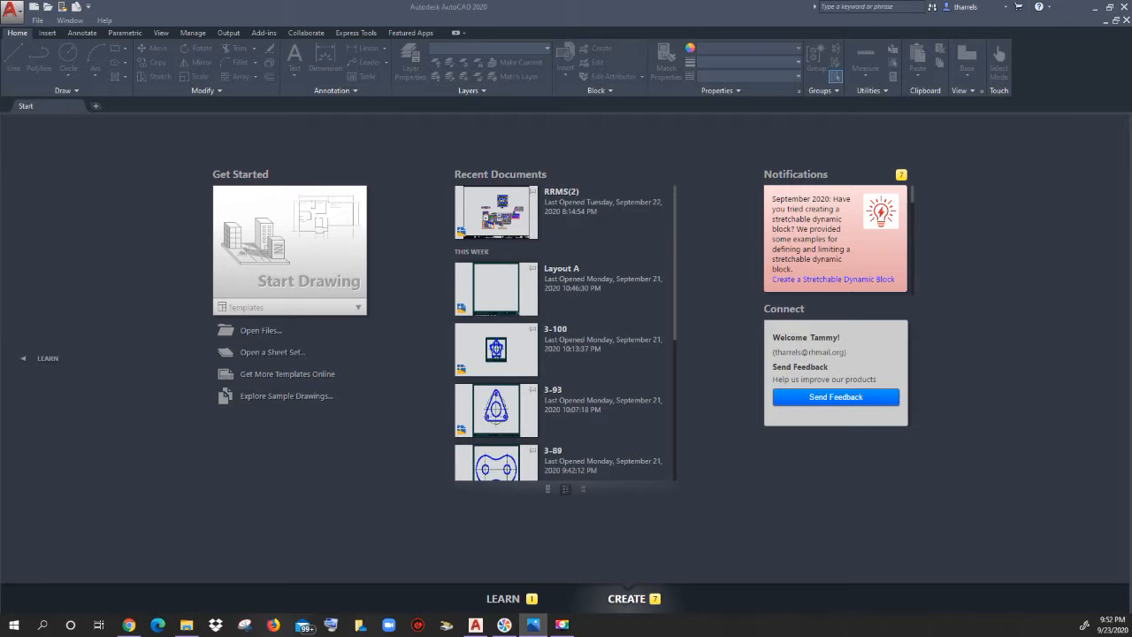
left_click(306, 233)
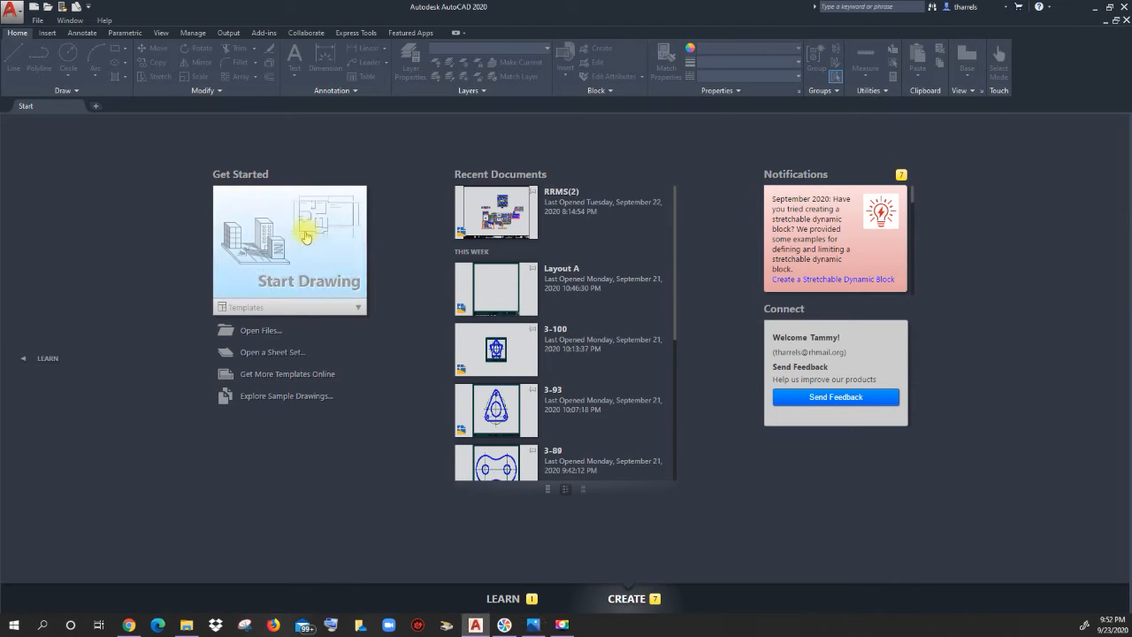
left_click(306, 233)
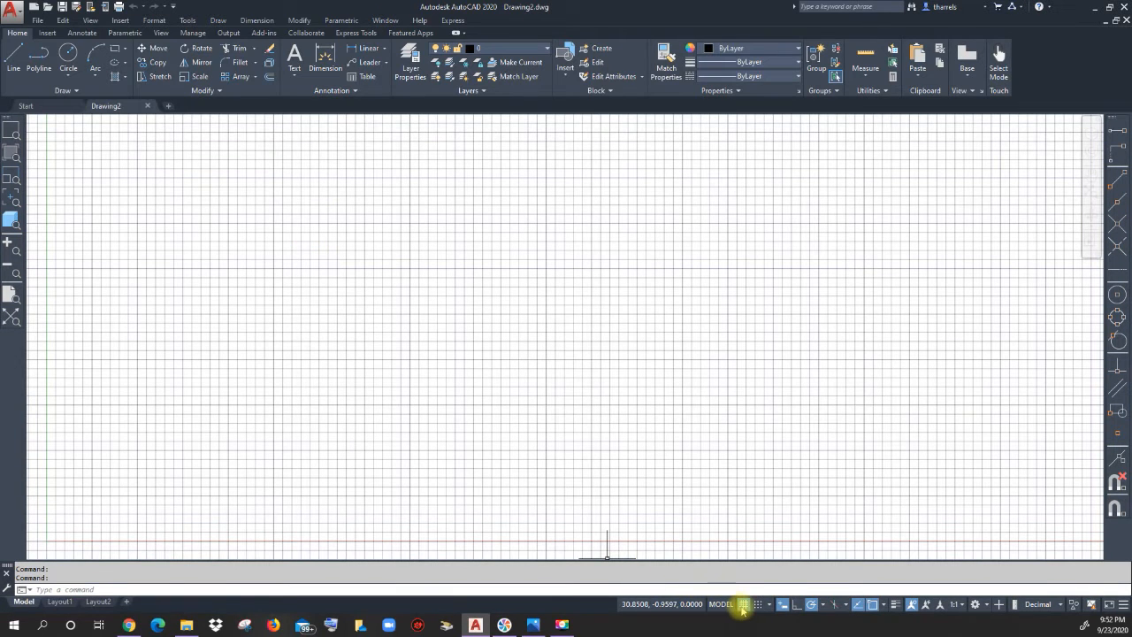
left_click(743, 605)
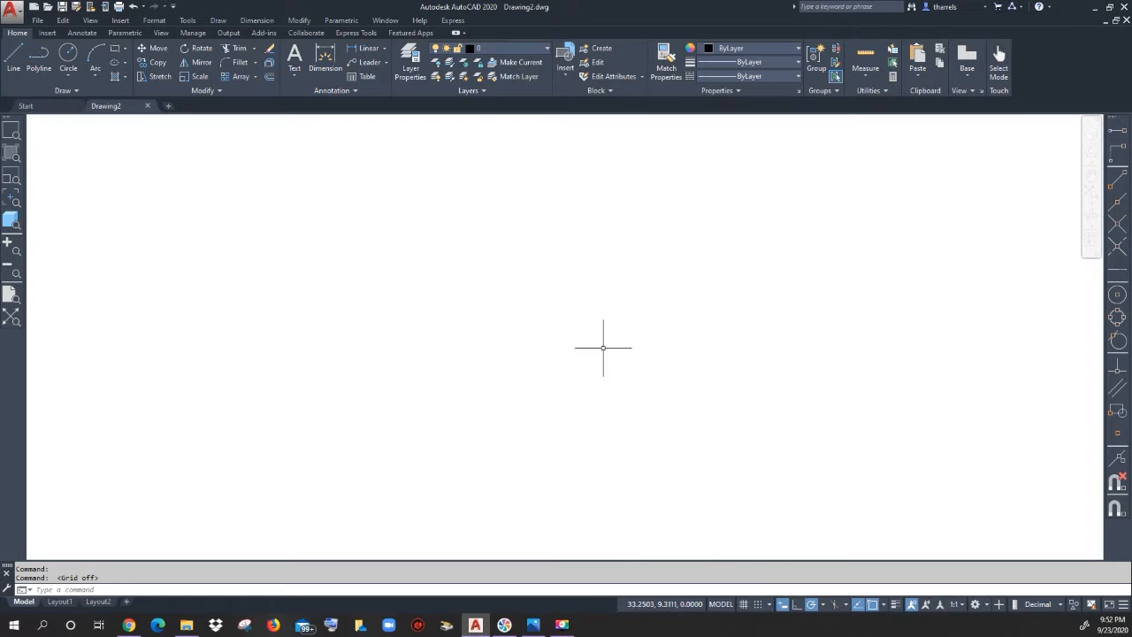
Save the drawing as "Layout A" in the OneDrive - Rock Hill School District 3 folder
left_click(37, 20)
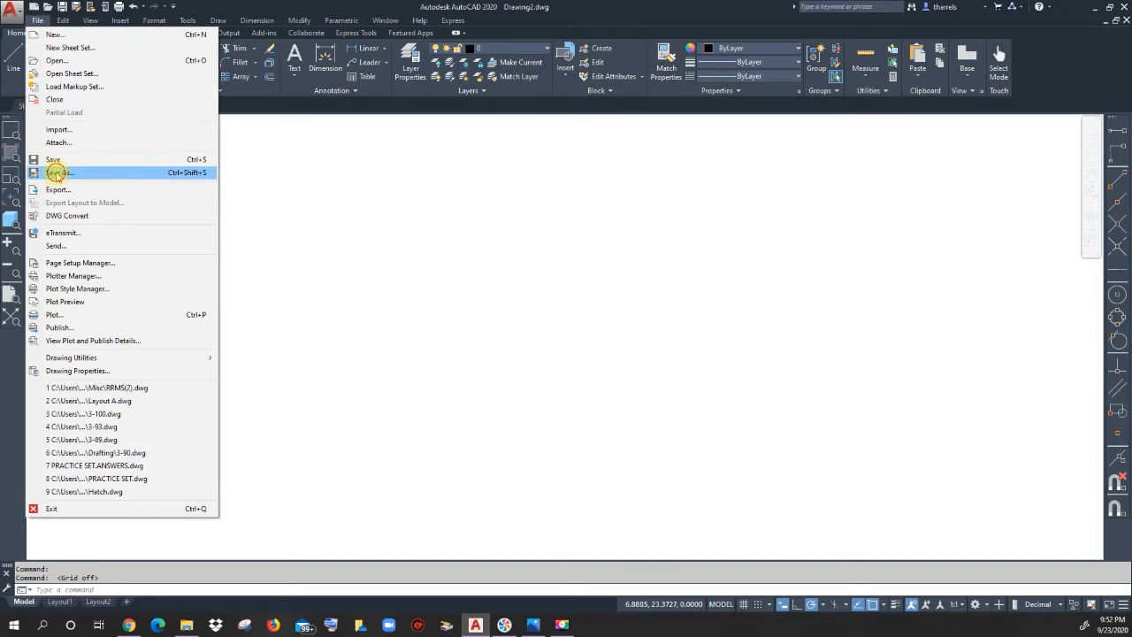
left_click(56, 173)
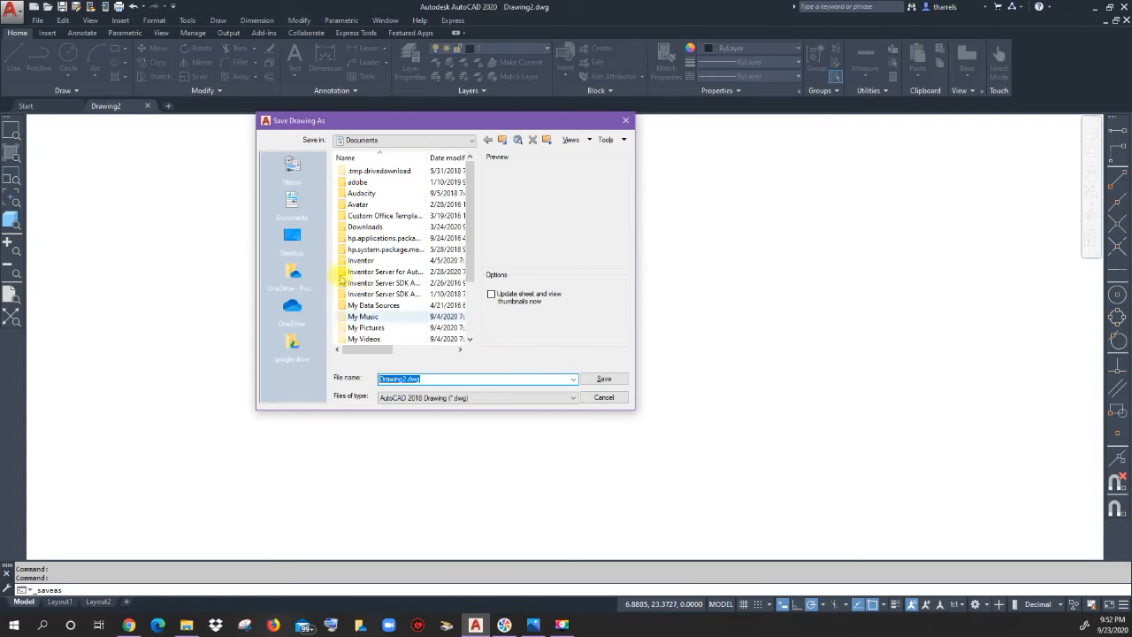
left_click(469, 141)
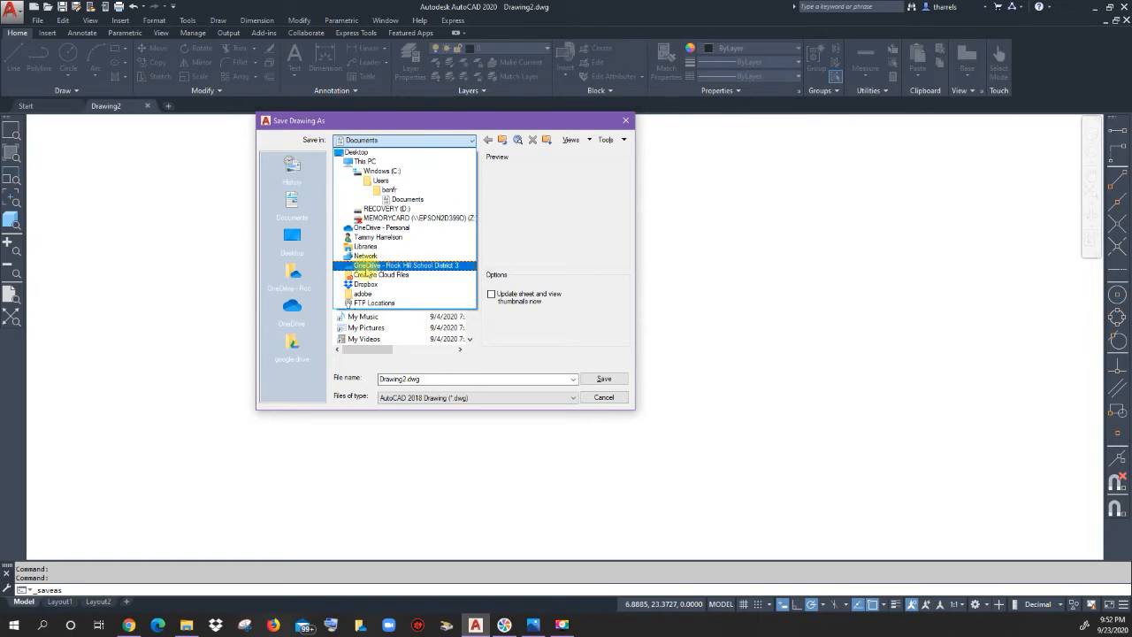
left_click(421, 265)
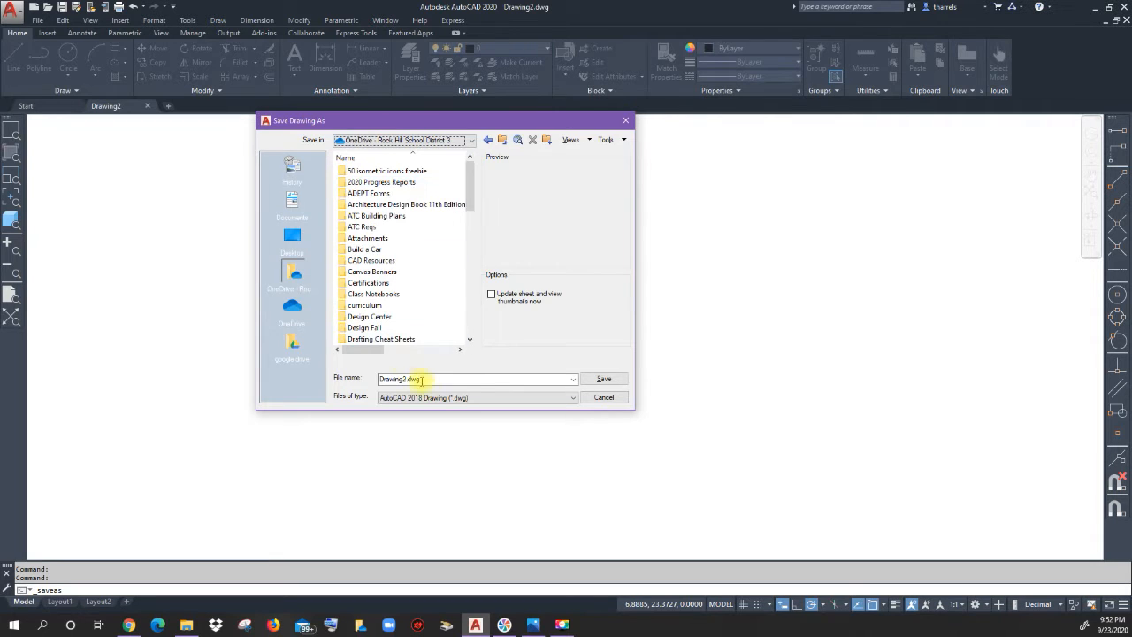
left_click_drag(430, 386, 365, 380)
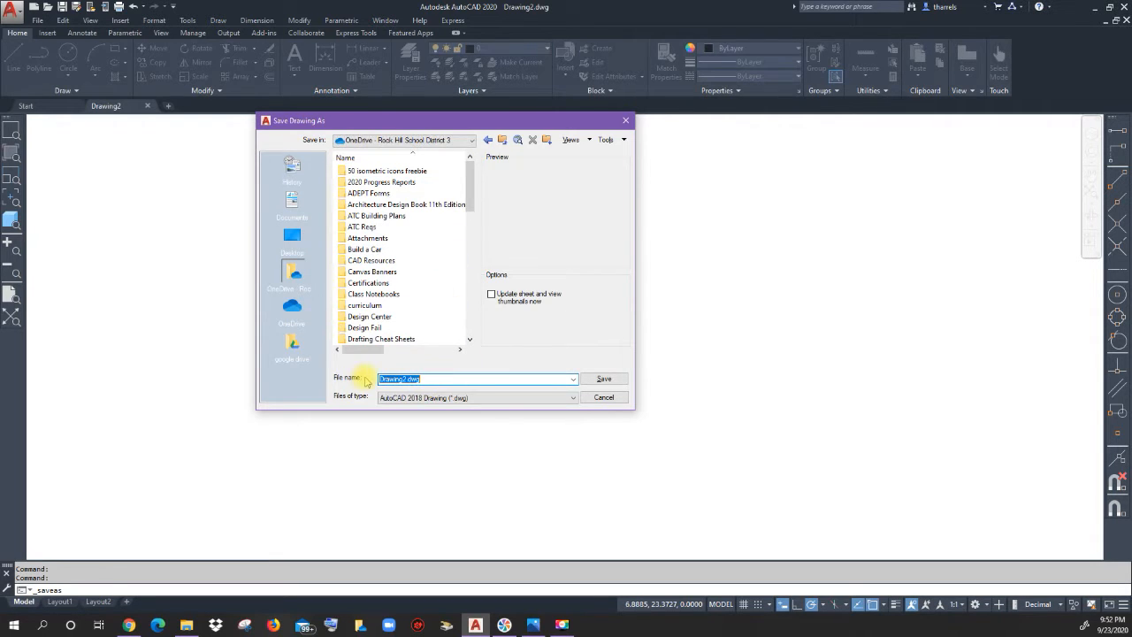
type("Layout A")
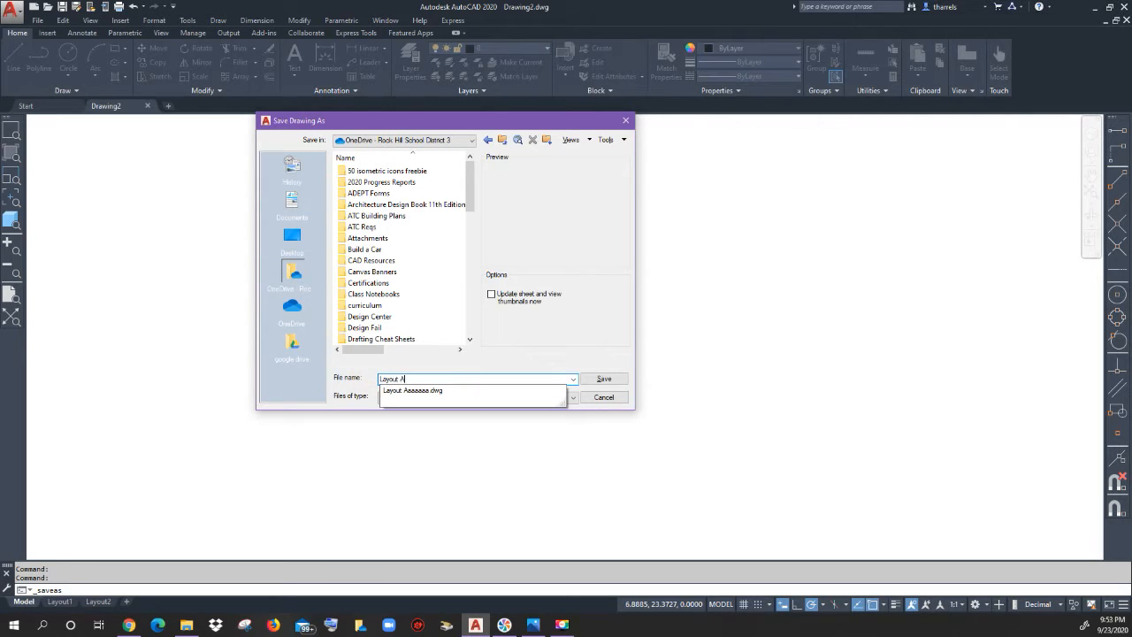
left_click(623, 467)
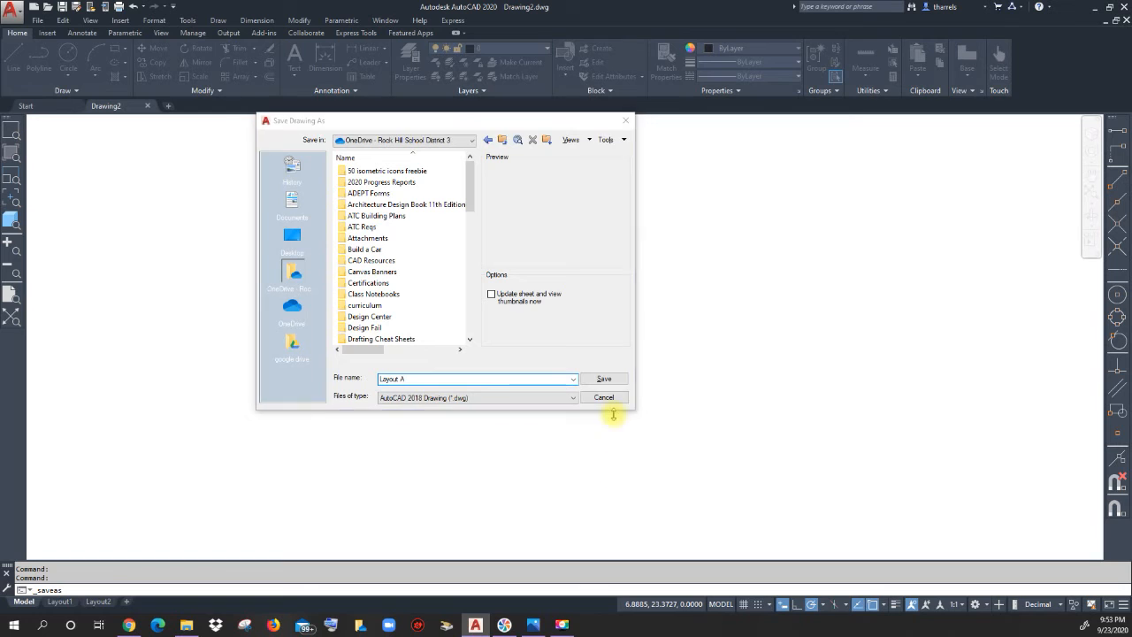
left_click(604, 379)
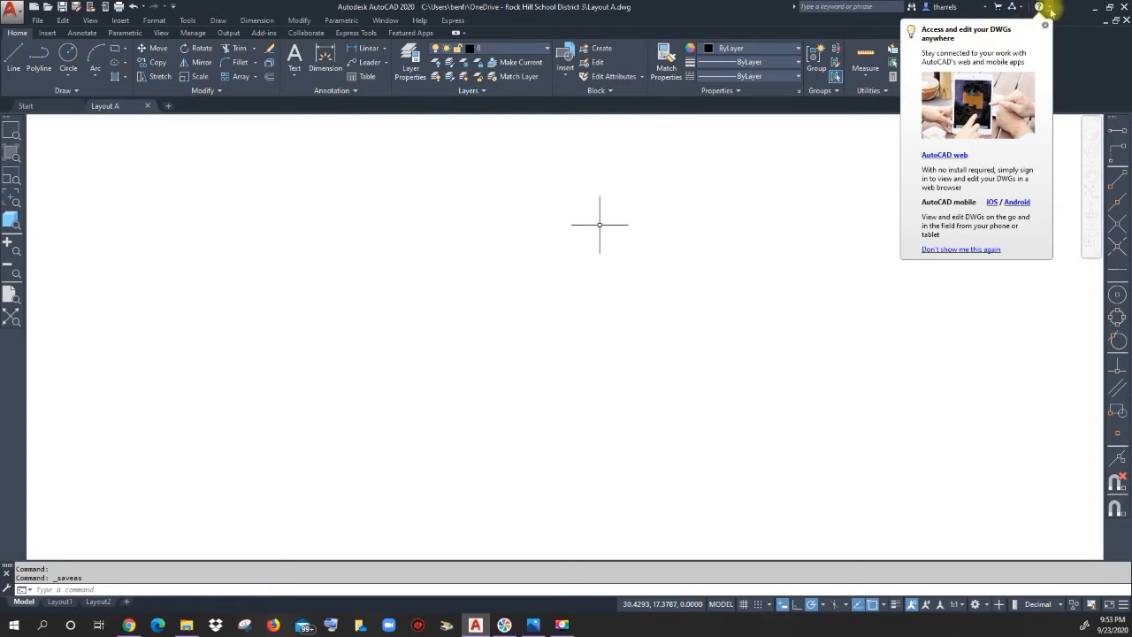
left_click(1044, 25)
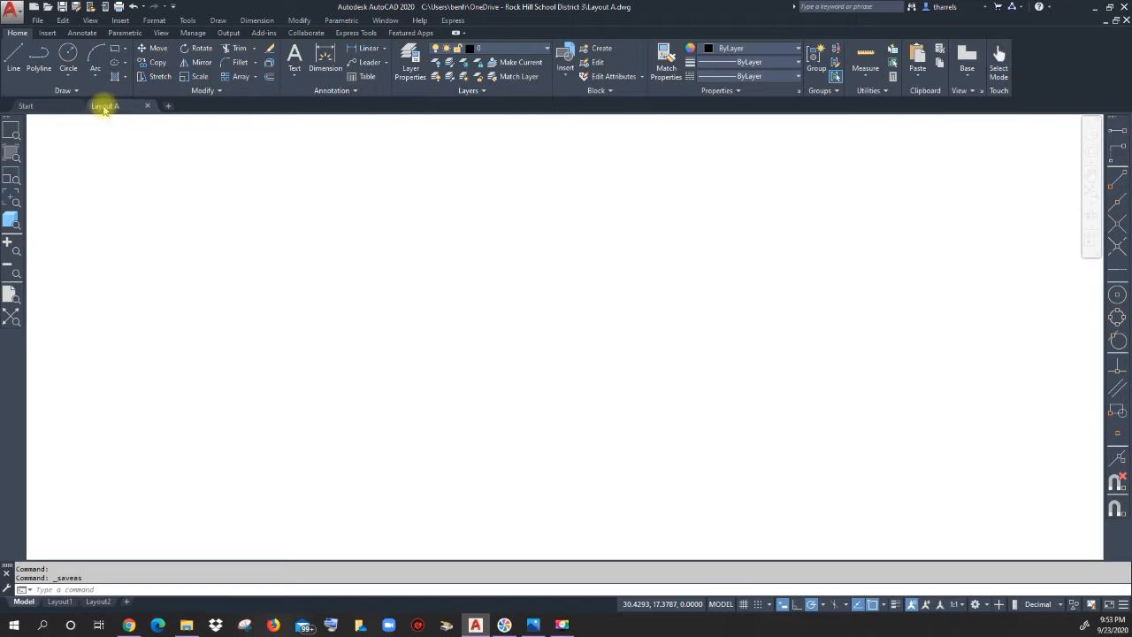
mouse_move(105, 107)
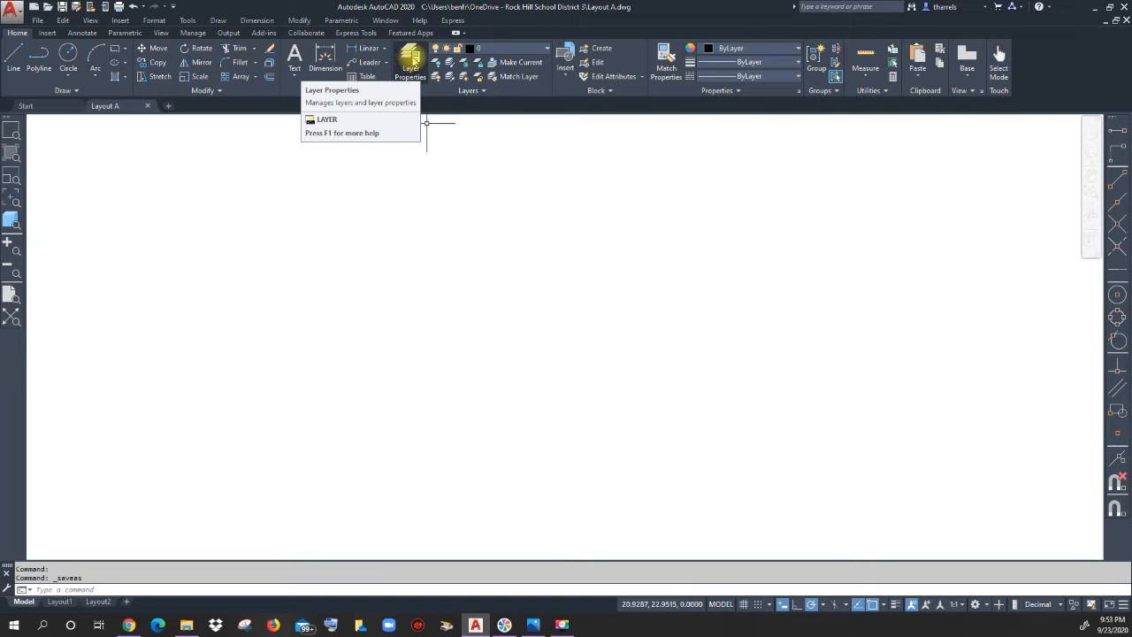
Open the Layer Properties Manager and widen the Color and Lineweight columns
left_click(413, 61)
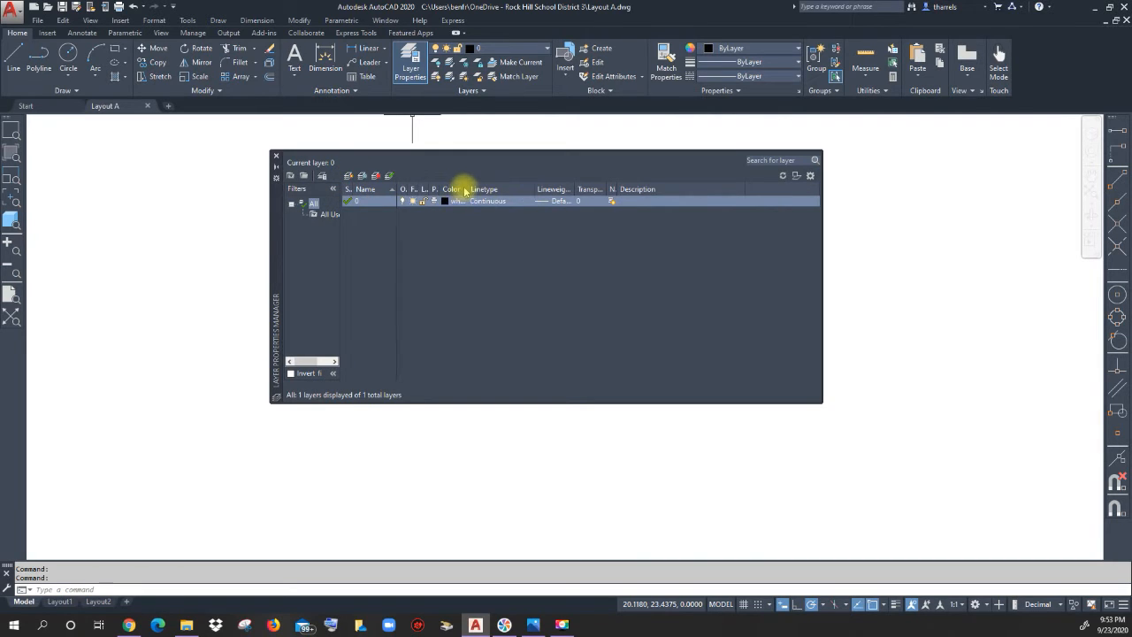
left_click_drag(464, 188, 486, 188)
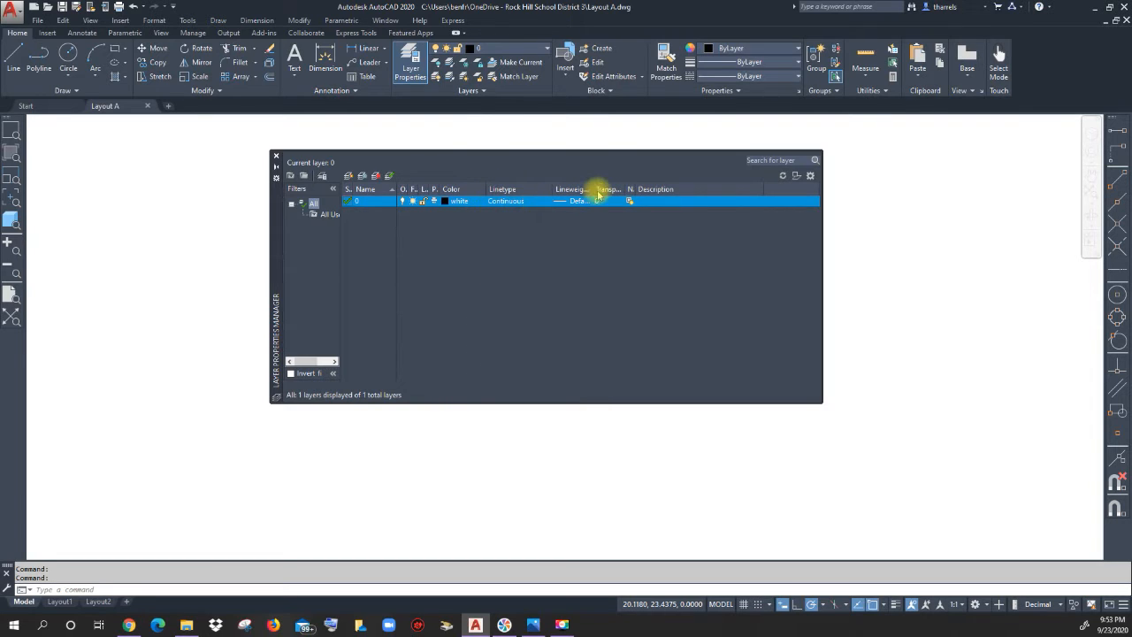
left_click_drag(595, 189, 605, 188)
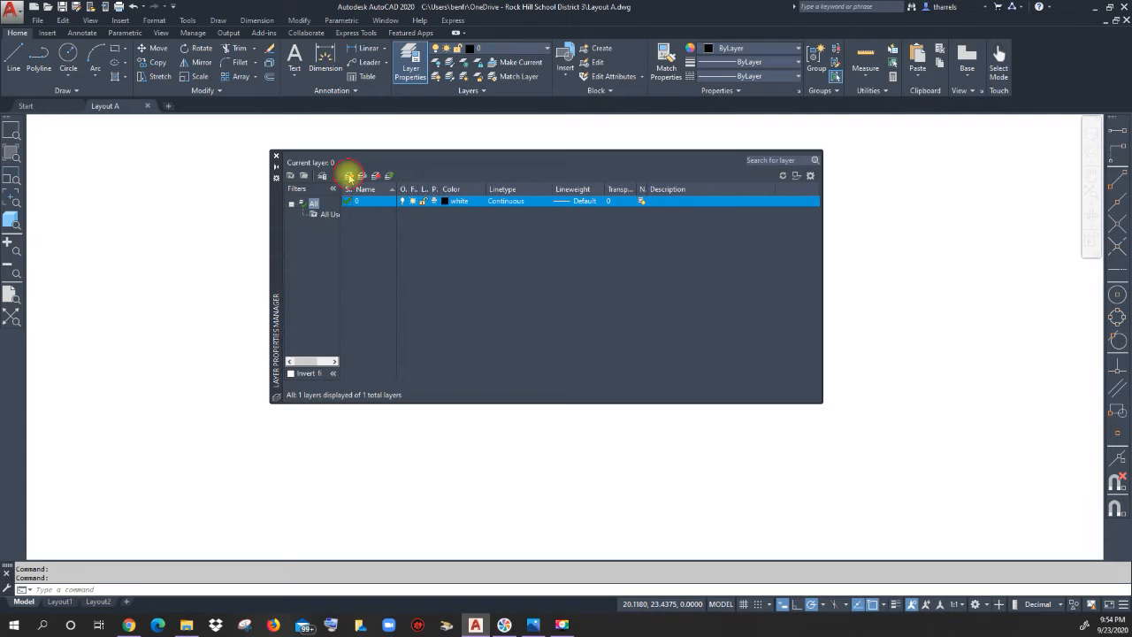
Create a new layer named CENTERLINES, following the Drafting Layers Standard image
left_click(349, 176)
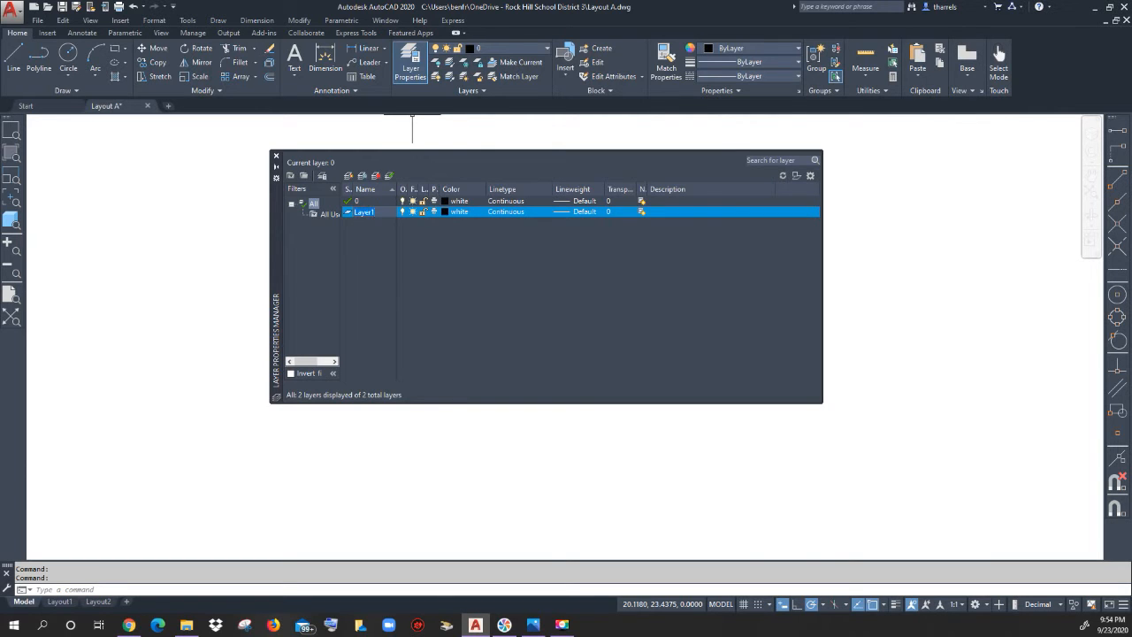
left_click_drag(0, 53, 266, 53)
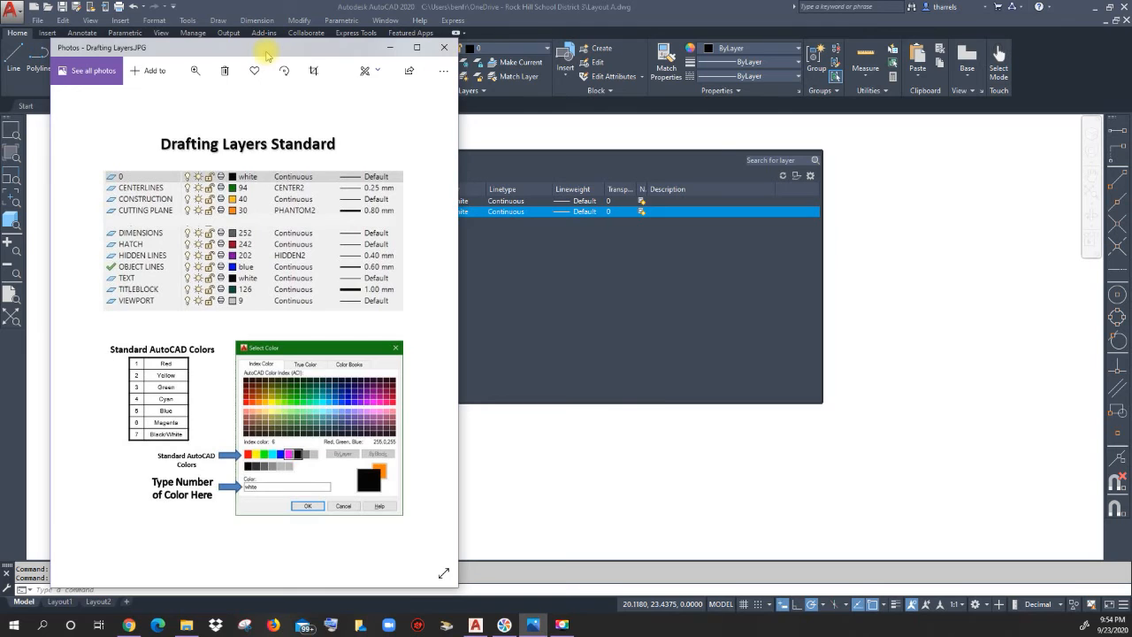
left_click_drag(266, 53, 0, 203)
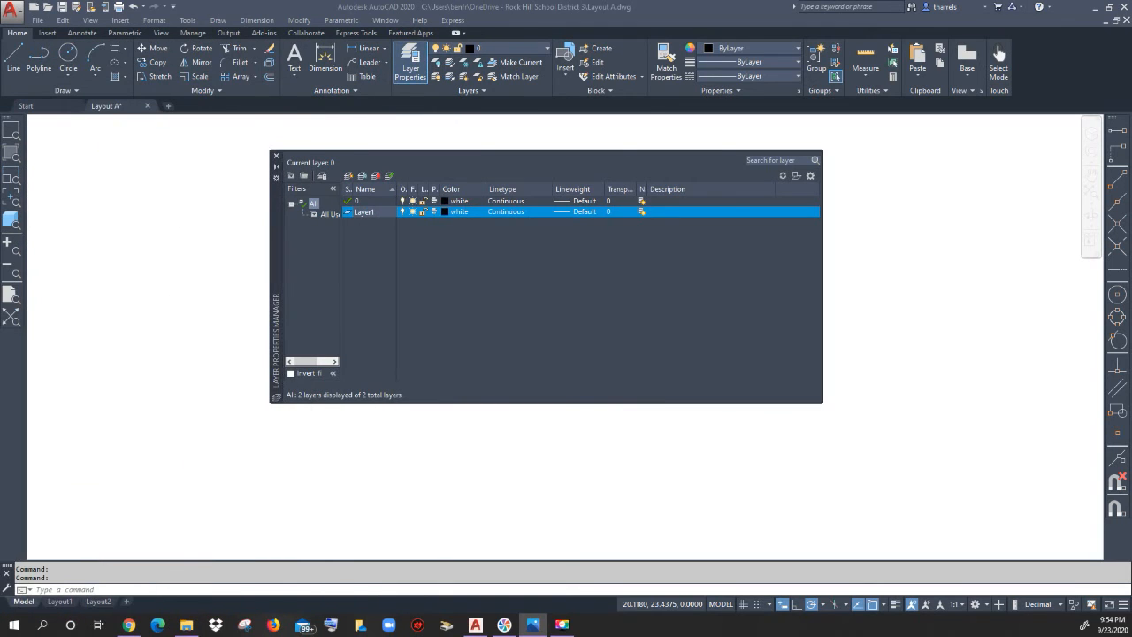
left_click(371, 209)
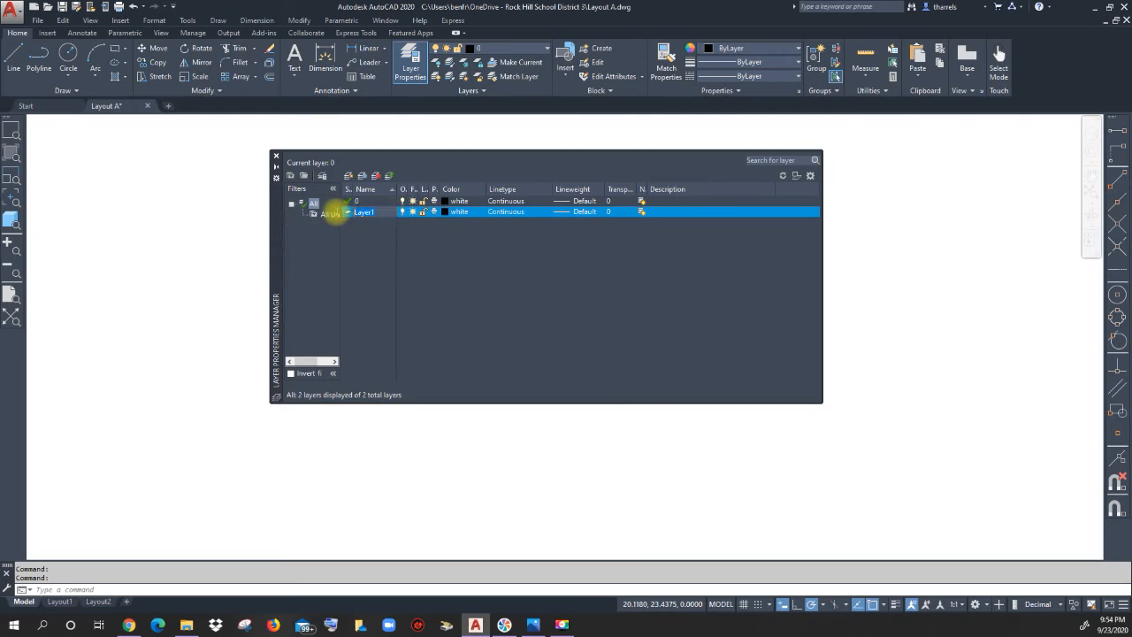
key("F2")
type("CENTERLI...")
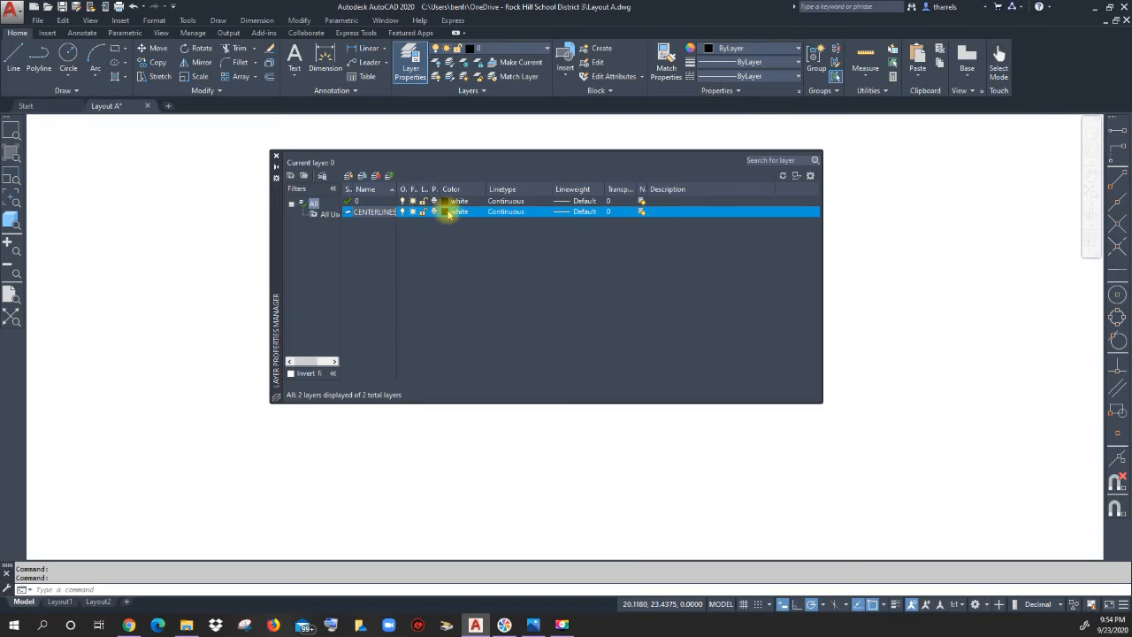
Set the CENTERLINES layer's color to index 94
left_click(448, 213)
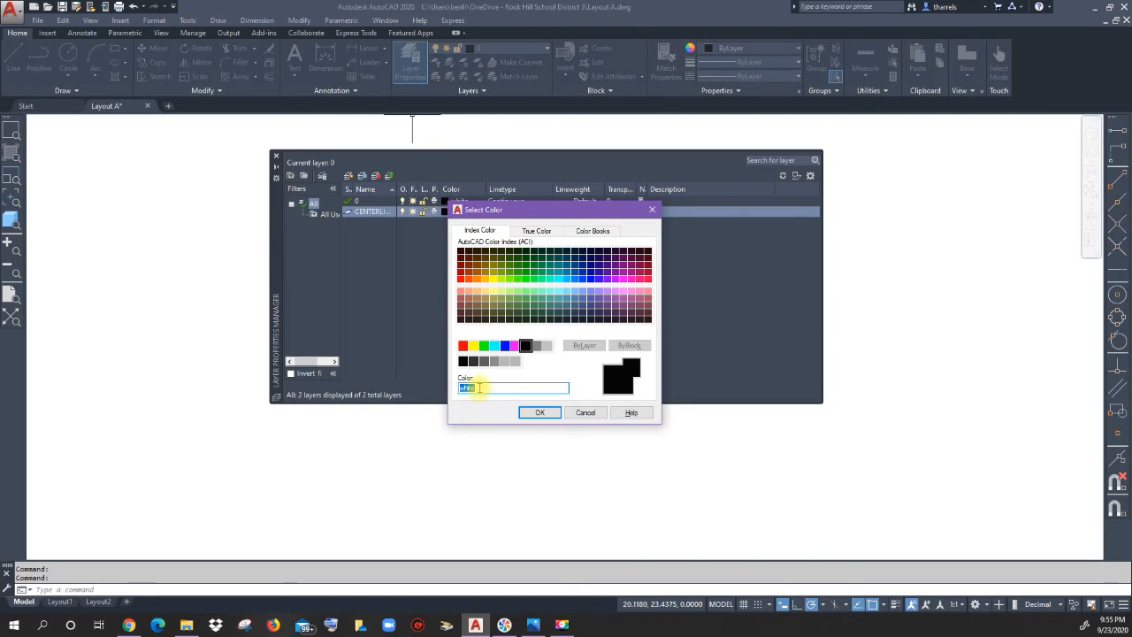
type("94")
left_click(538, 413)
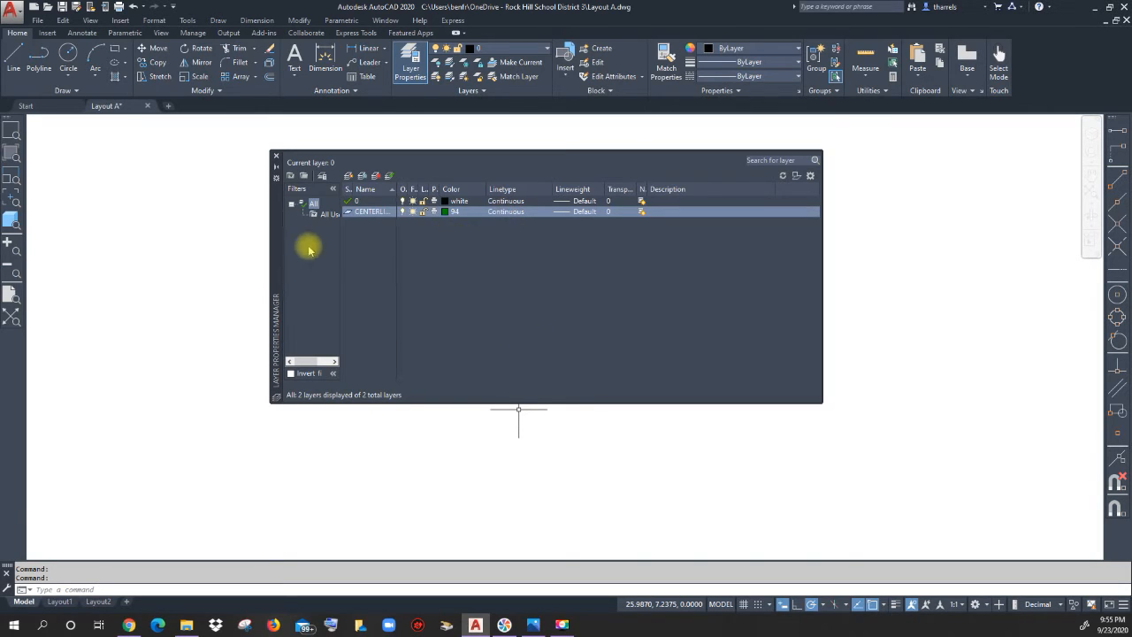
Load the CENTER2 linetype from acad.lin and assign it to the CENTERLINES layer
left_click(508, 215)
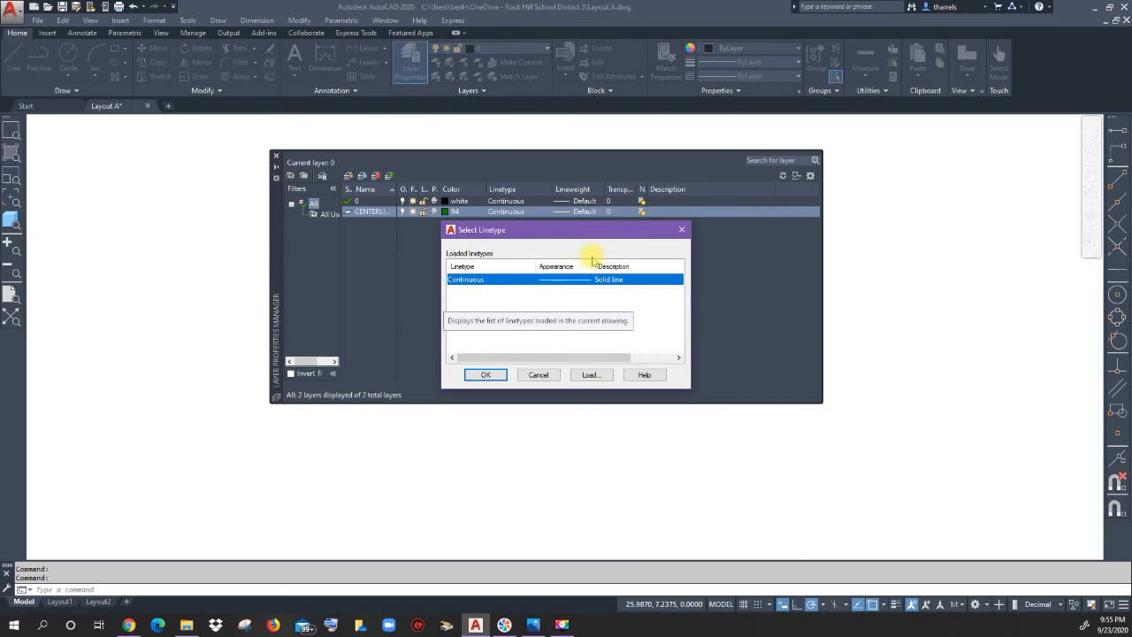
left_click(589, 374)
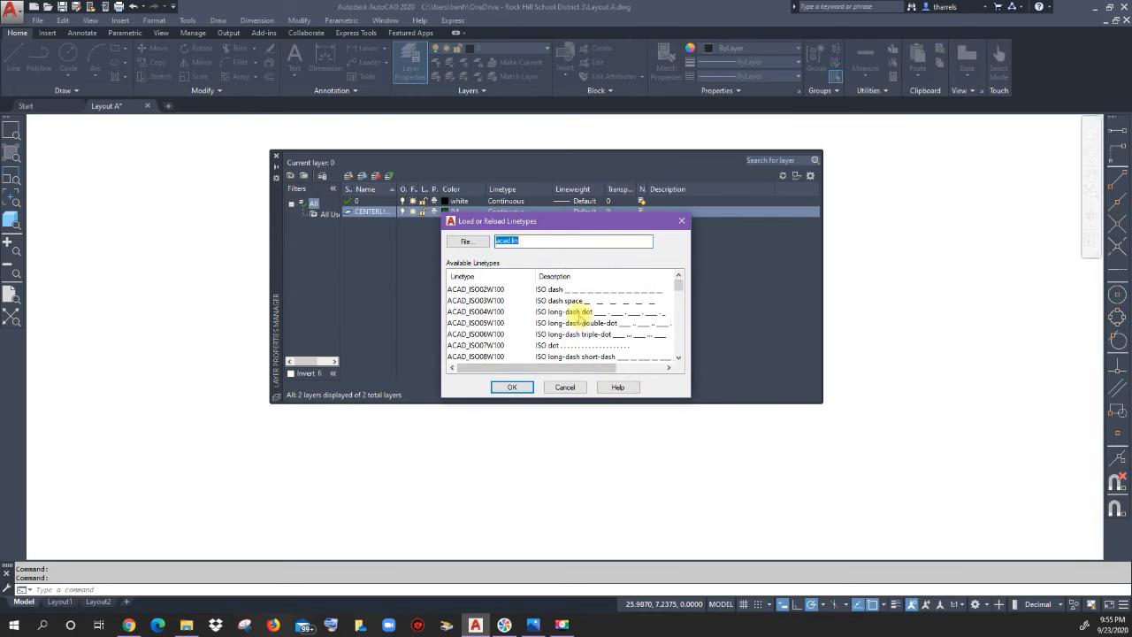
scroll(579, 317, "down", 6)
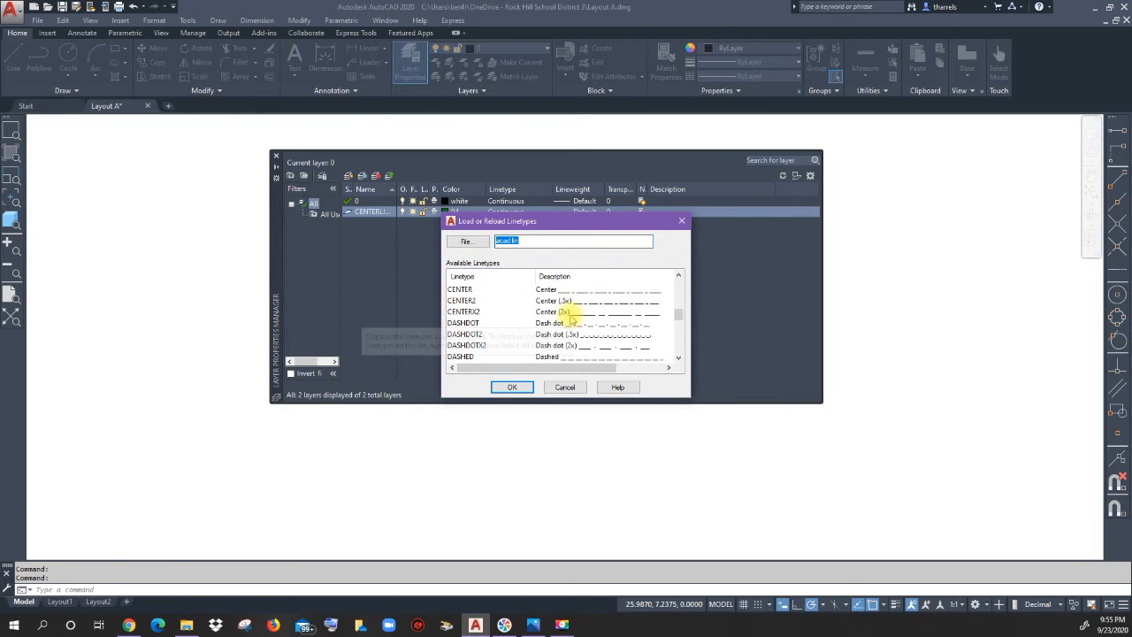
left_click(462, 300)
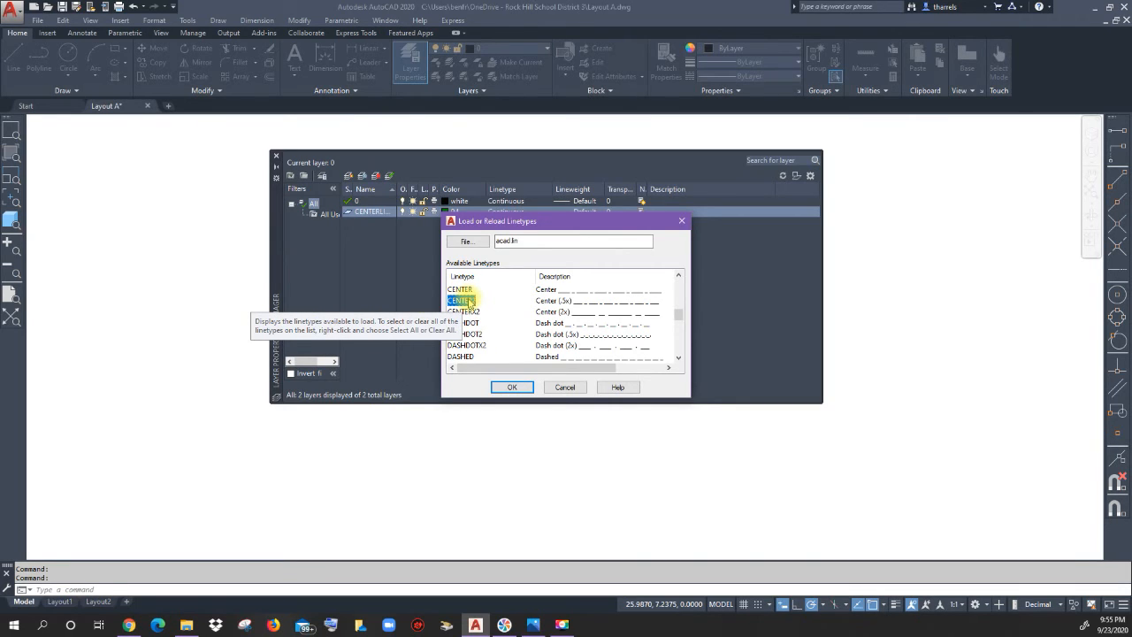
left_click(509, 387)
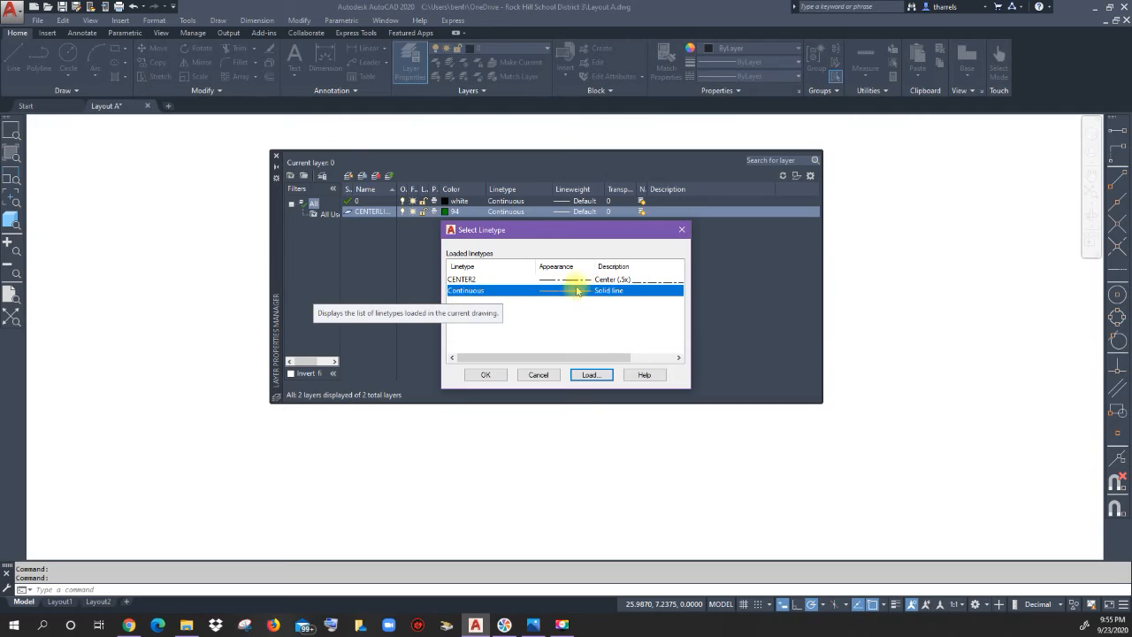
left_click(466, 279)
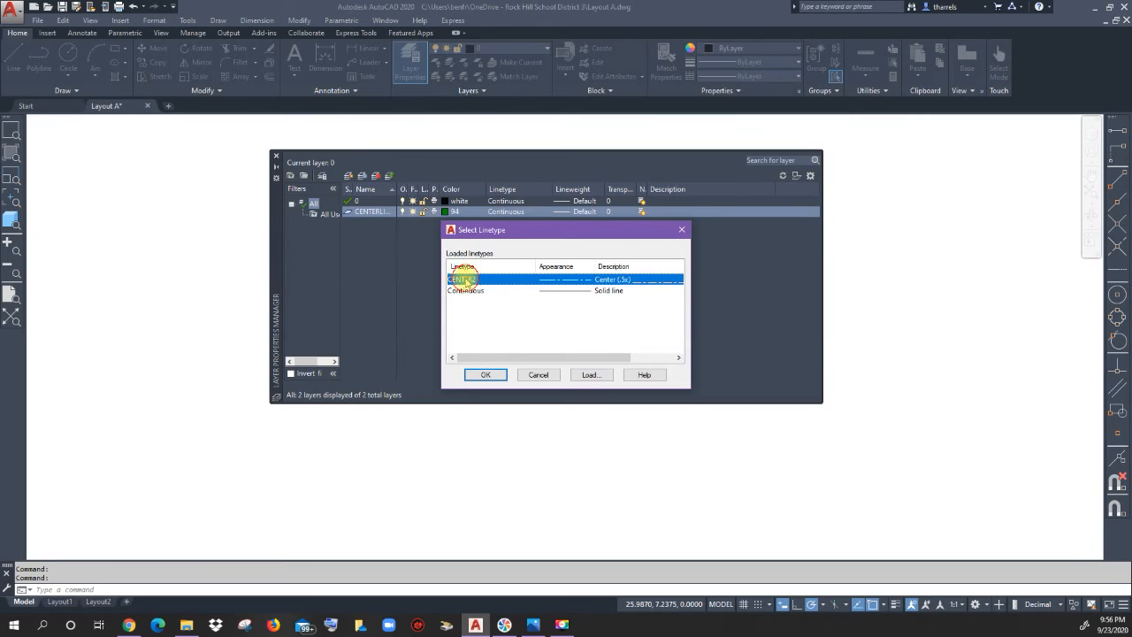
left_click(485, 372)
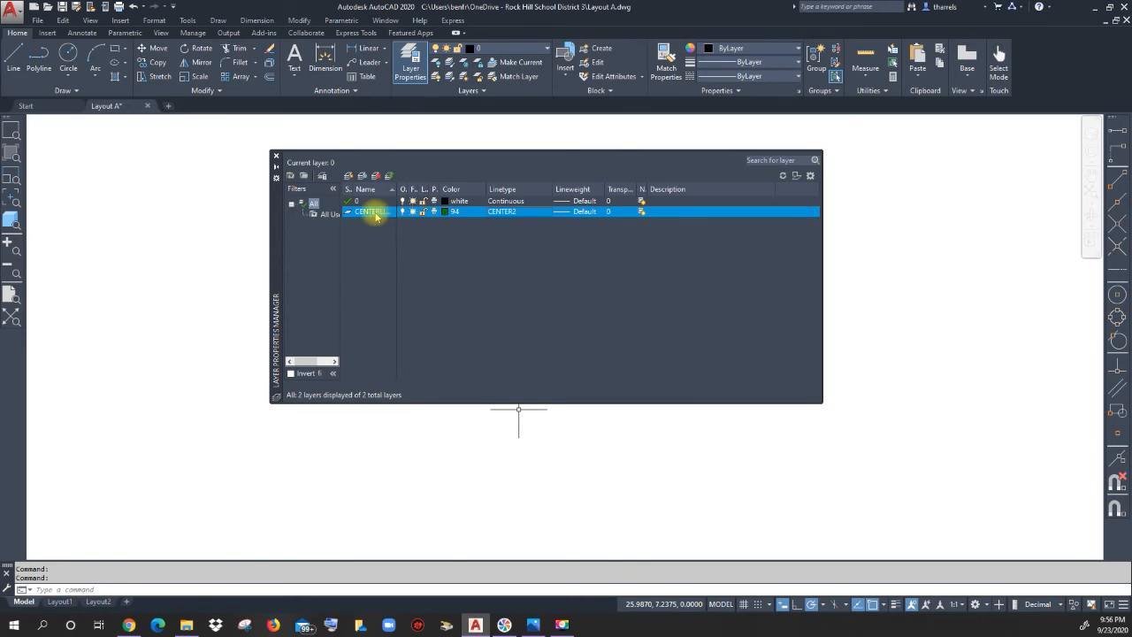
Widen the layer Name column and add a new layer named CONSTRUCTION
left_click_drag(395, 191, 419, 190)
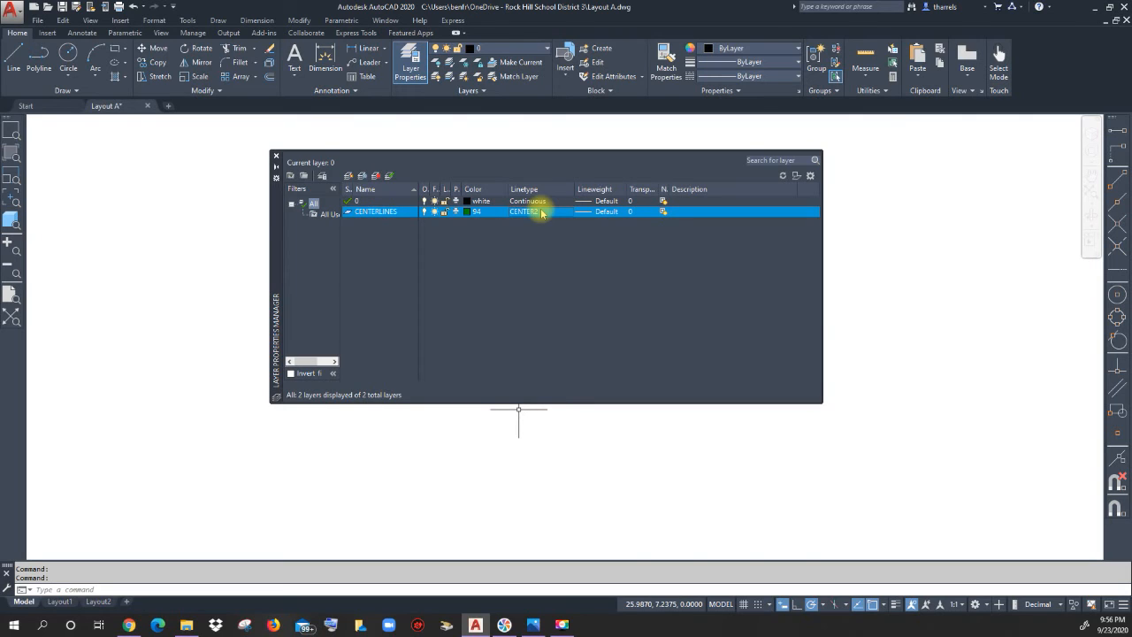
left_click(348, 175)
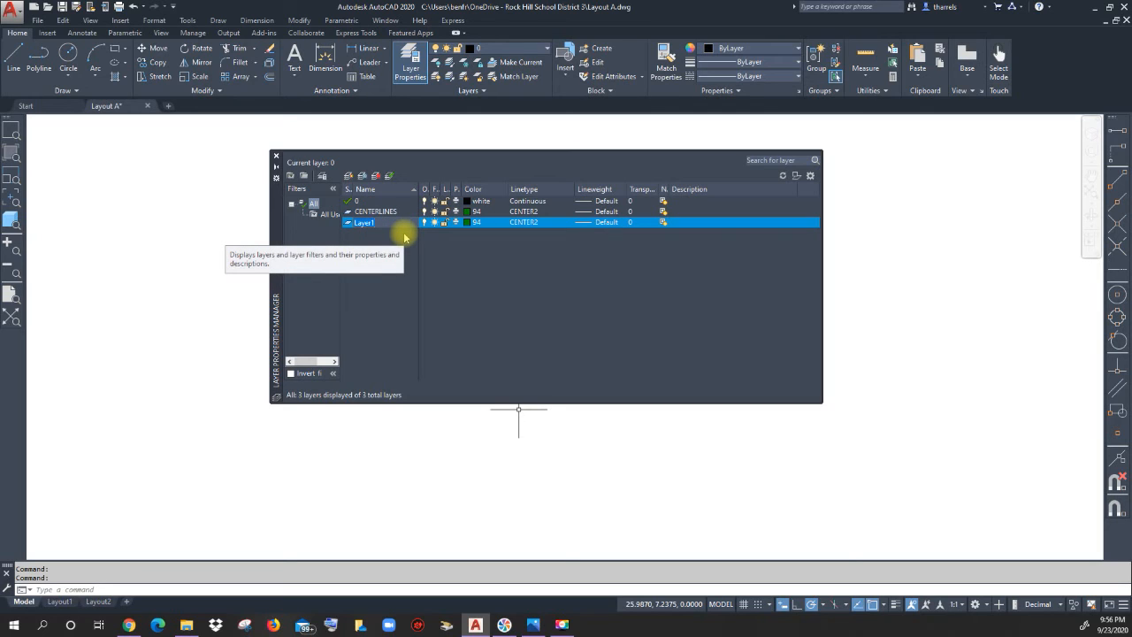
type("CONSTRUCTION")
Set the CONSTRUCTION layer's color to index 40
left_click(466, 223)
left_click(466, 223)
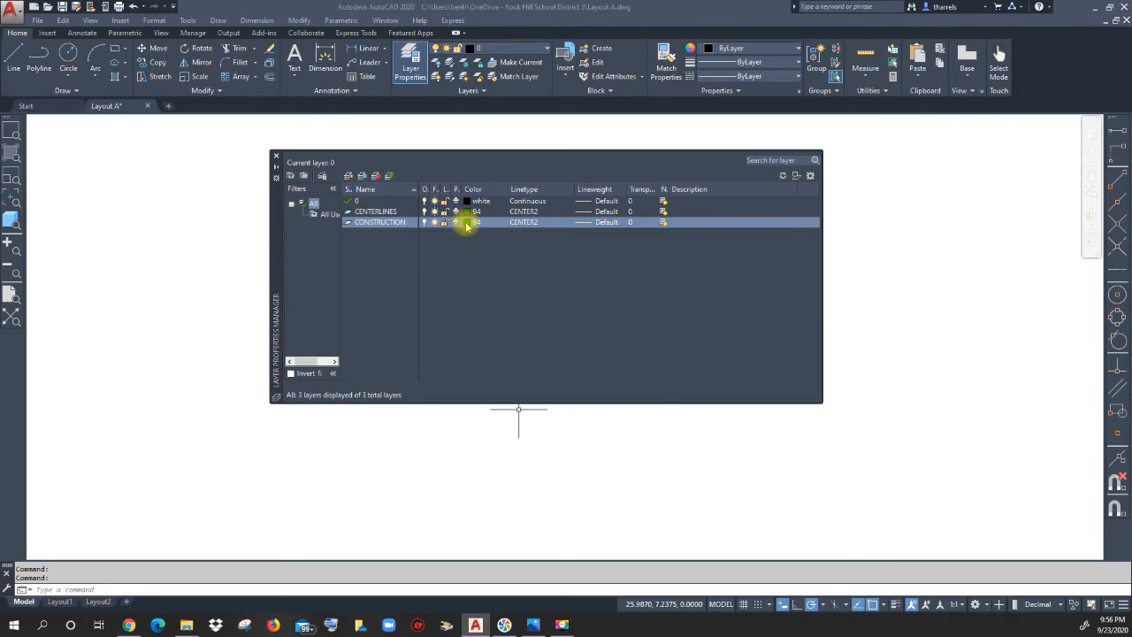
type("40")
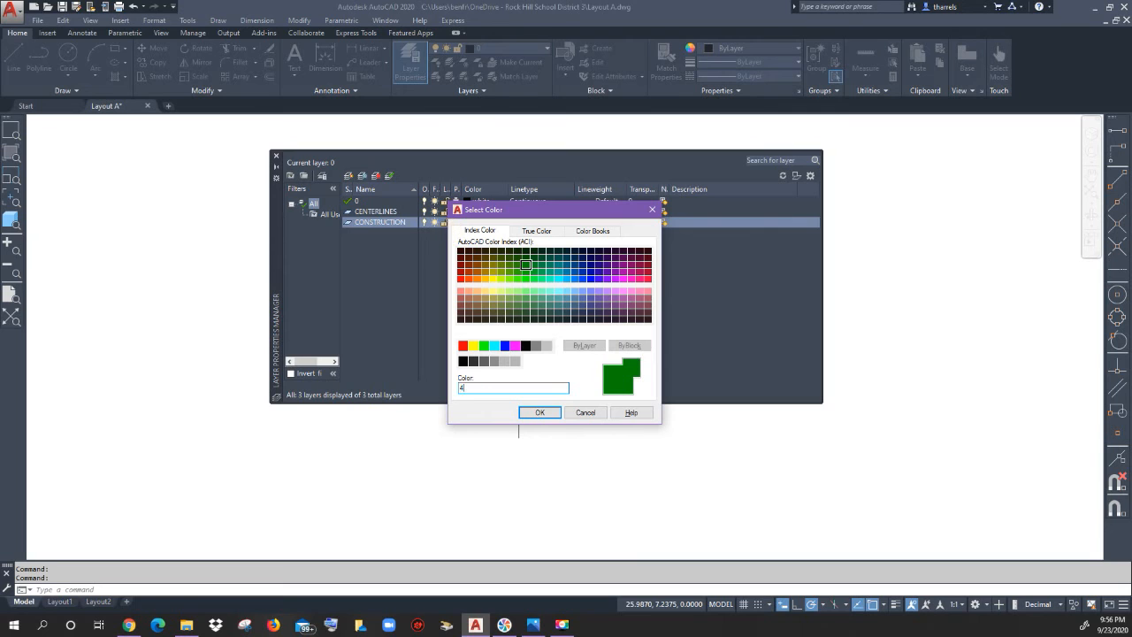
left_click(539, 412)
Assign the Continuous linetype to the CONSTRUCTION layer in place of the inherited one
left_click(530, 223)
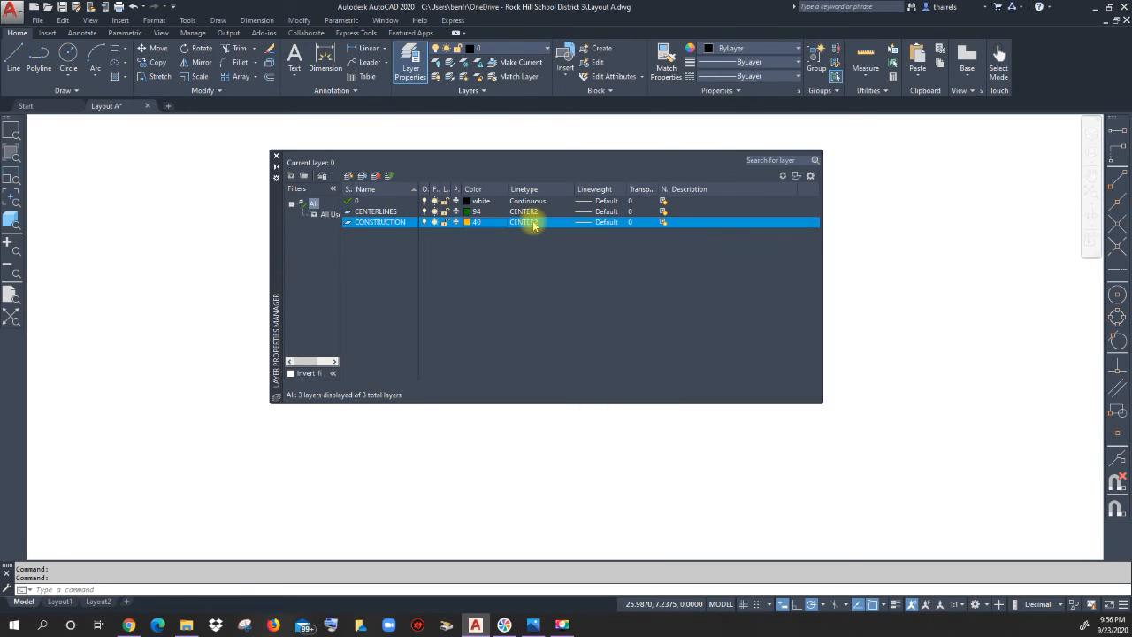
left_click(467, 292)
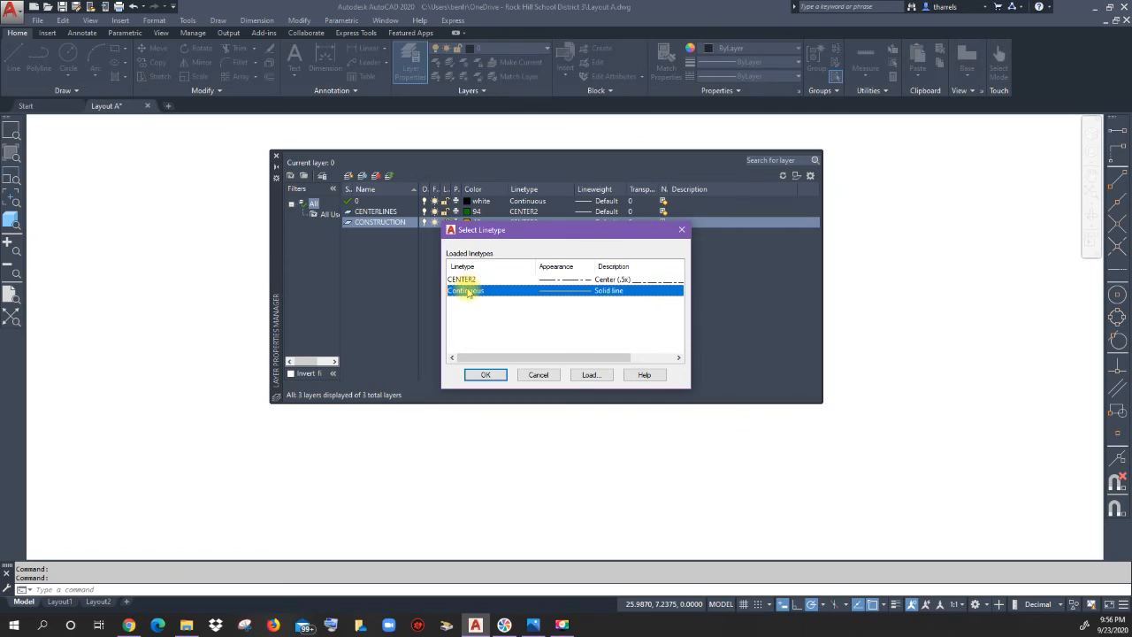
left_click(463, 282)
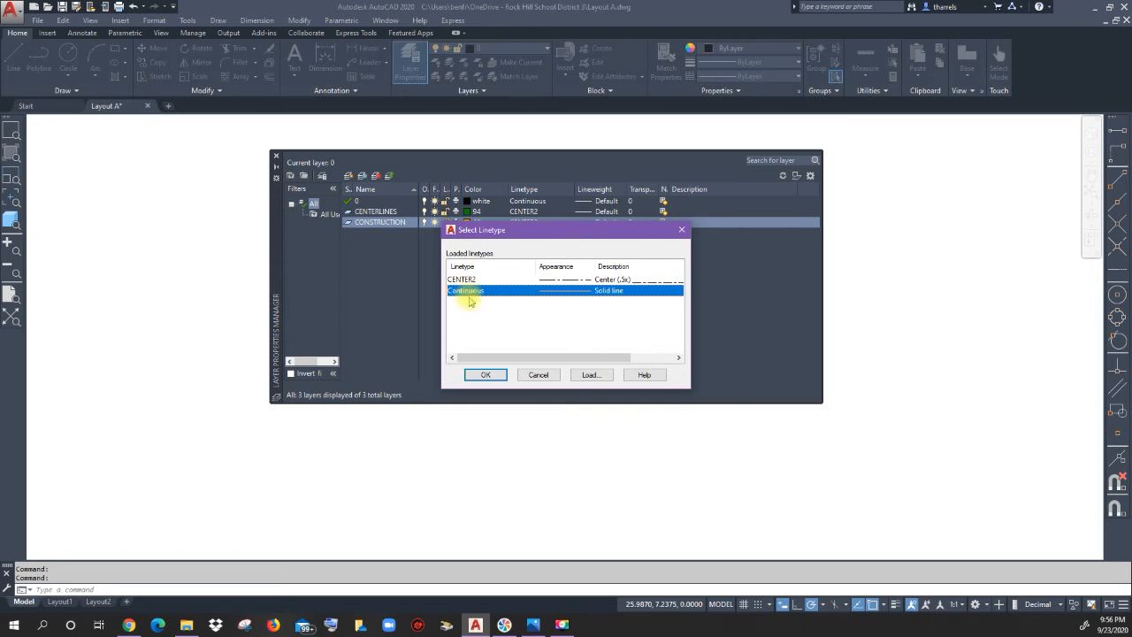
left_click(485, 374)
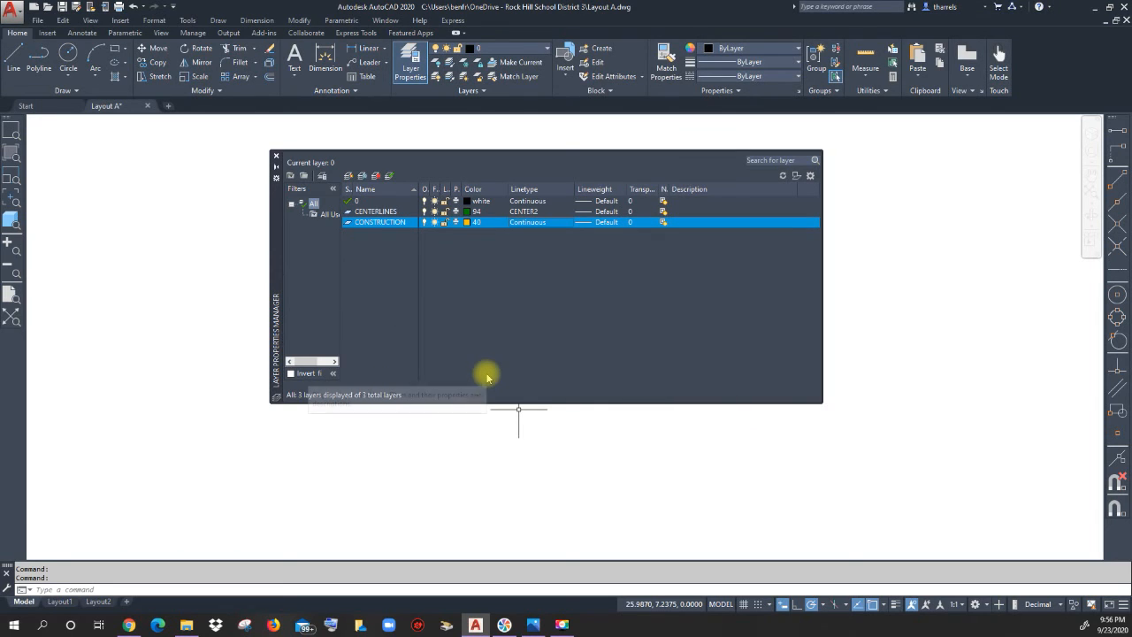
Set the CENTERLINES layer's lineweight to 0.25 mm
left_click(586, 214)
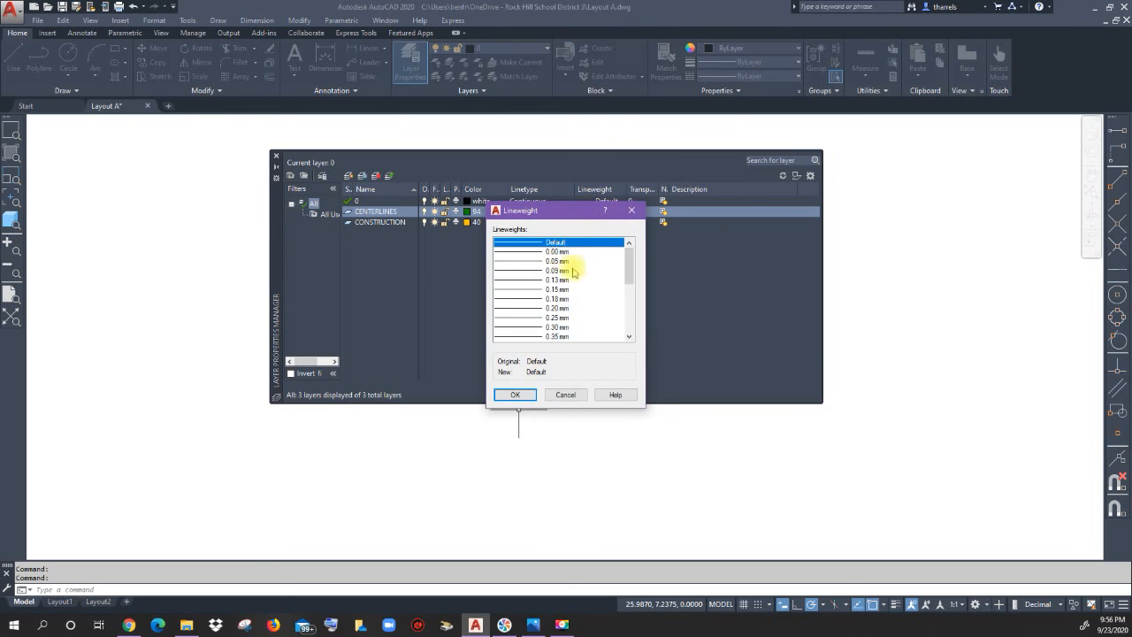
left_click(524, 316)
left_click(517, 396)
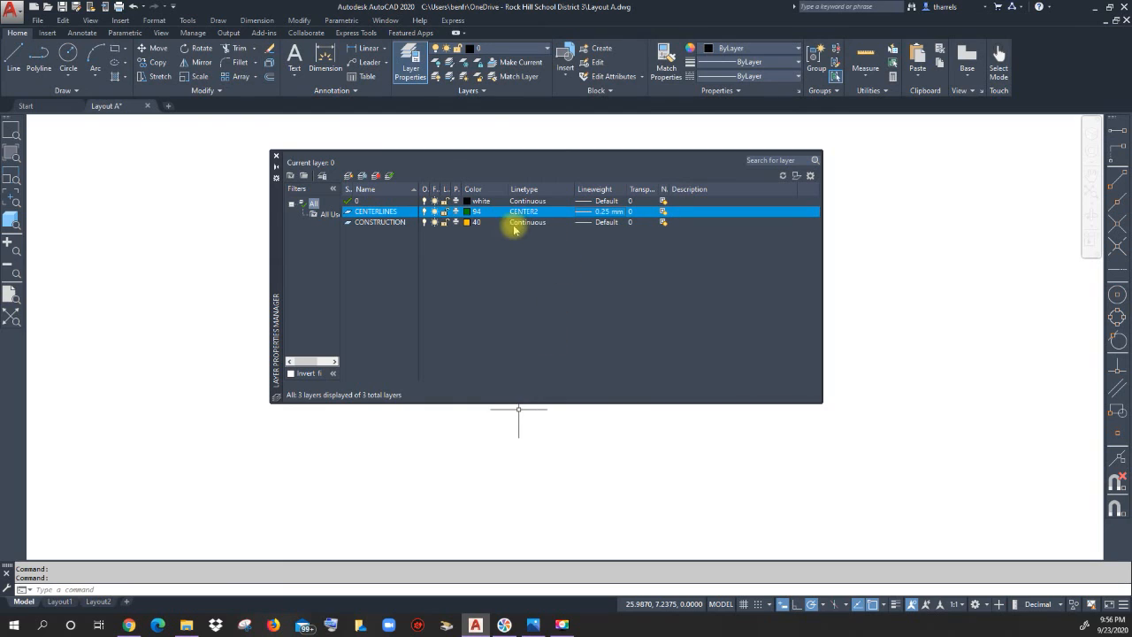